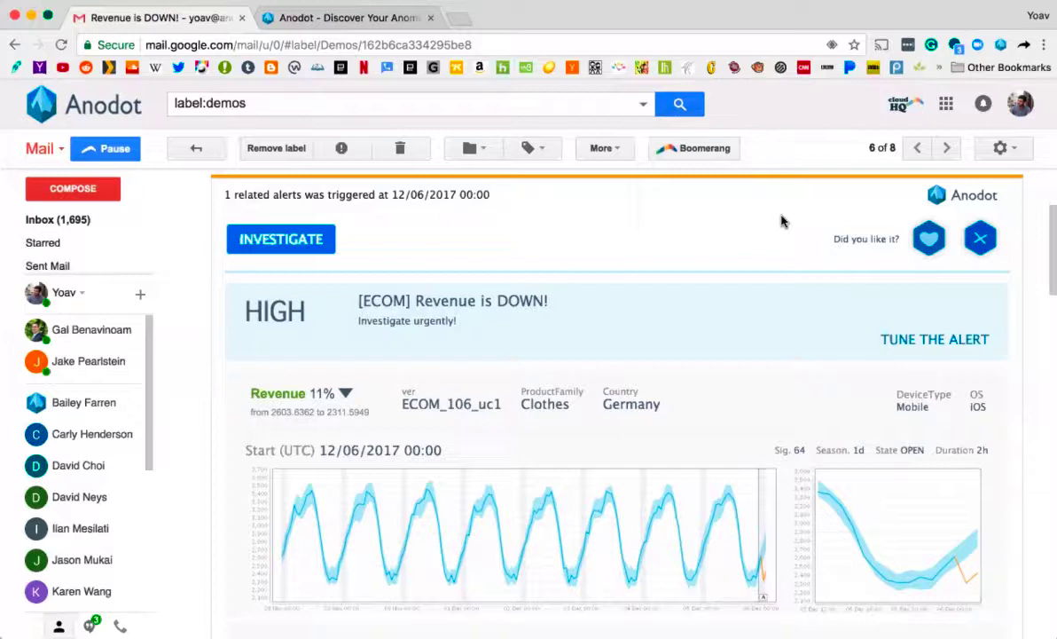
- Switch to the Anodot investigation page for the revenue-drop alert and scroll to the metric charts
scroll(793, 245, "up", 1)
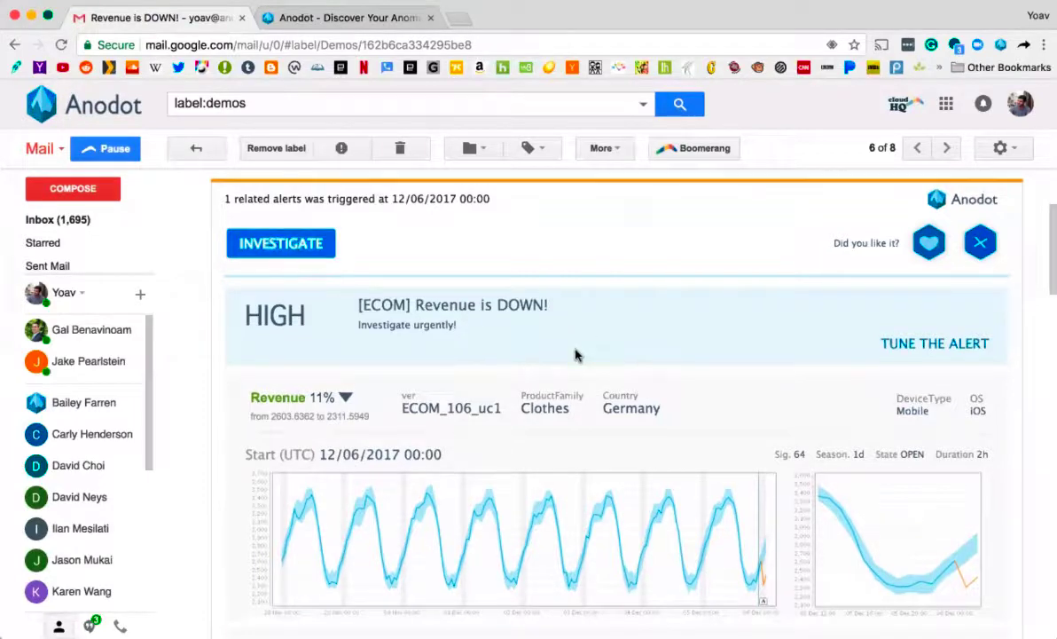
scroll(575, 354, "down", 5)
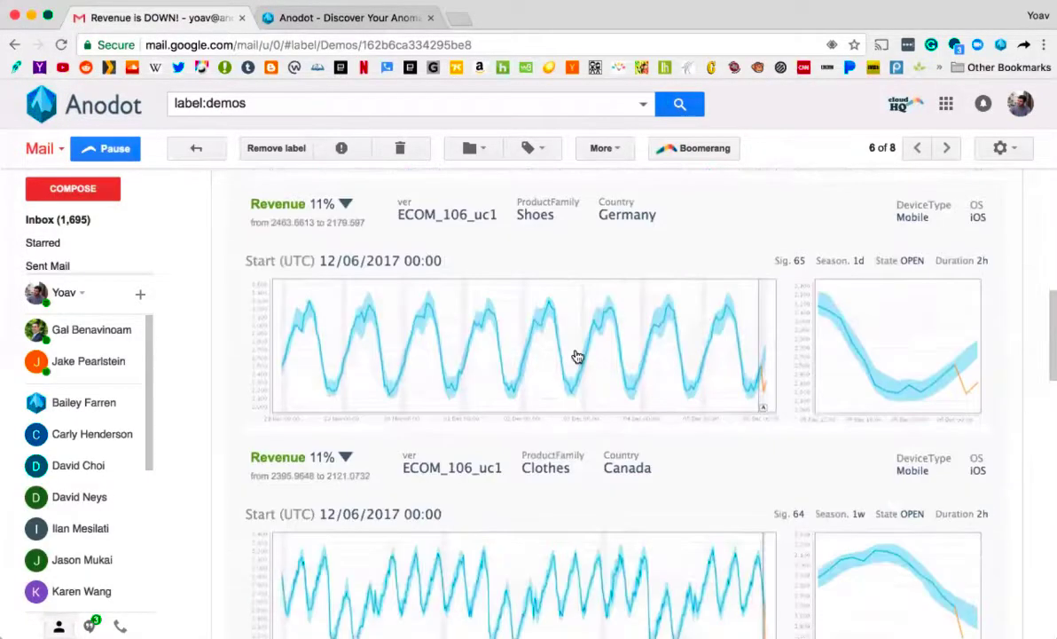
scroll(575, 355, "up", 5)
scroll(575, 354, "up", 1)
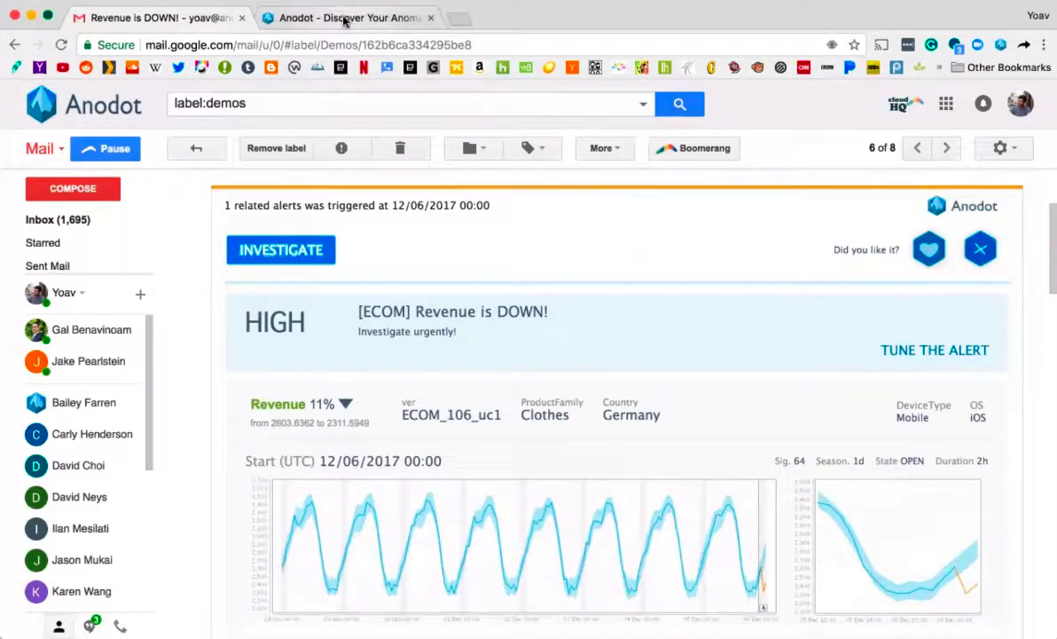
left_click(345, 20)
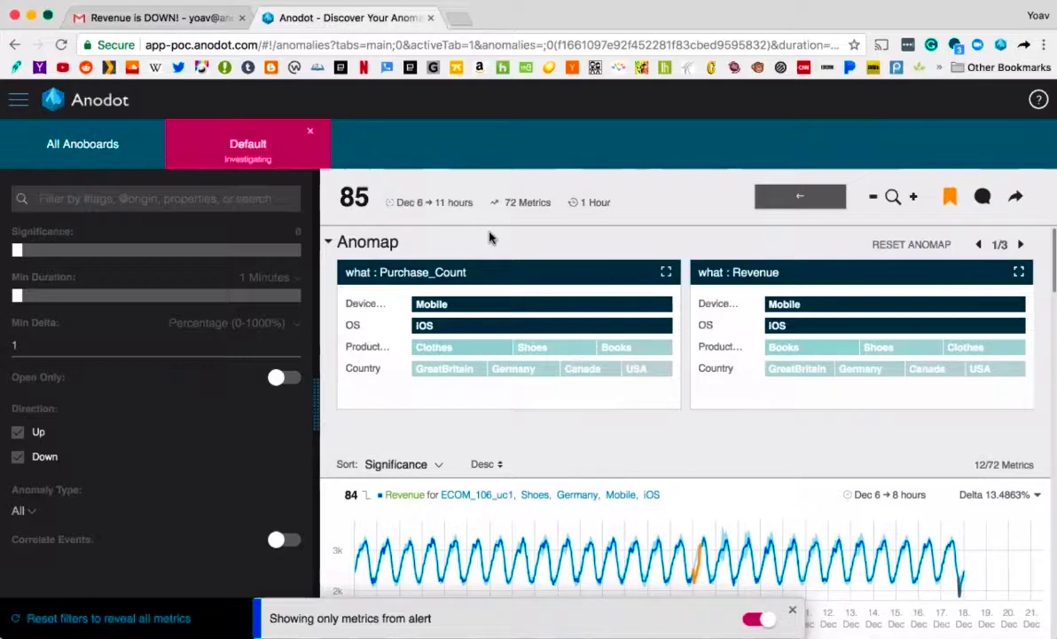
scroll(456, 393, "down", 3)
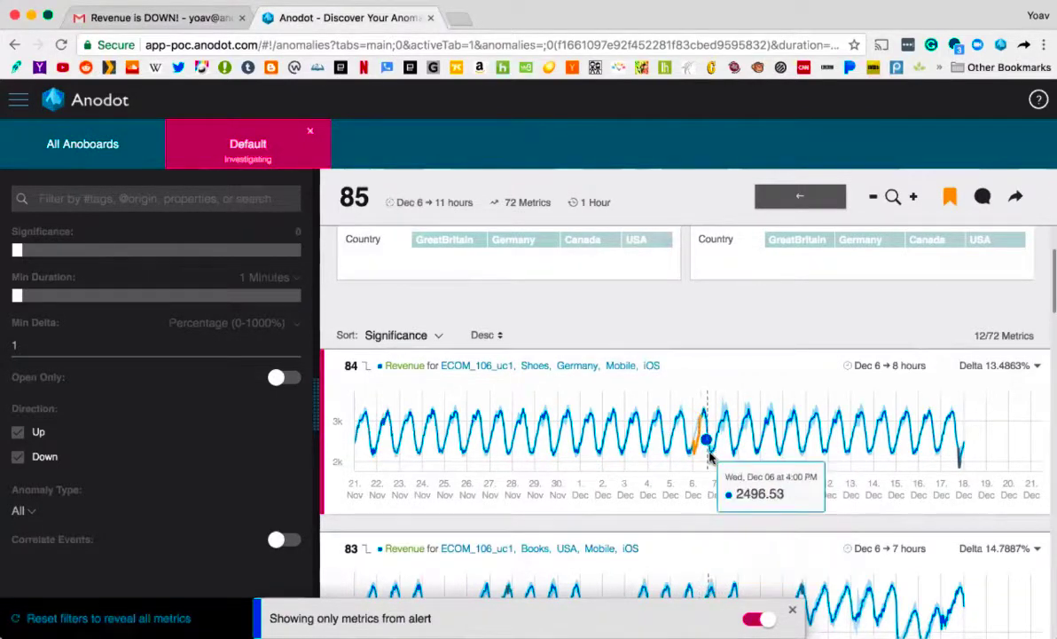
- Zoom the top chart into a range, then widen it to about 30 Nov–10 Dec
left_click_drag(707, 436, 632, 457)
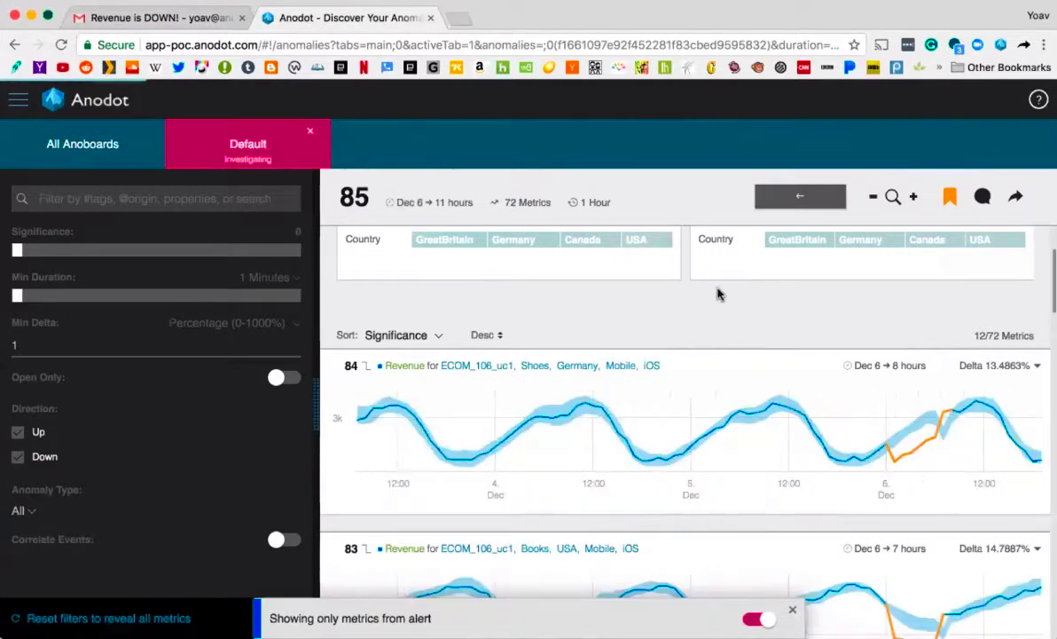
left_click(874, 196)
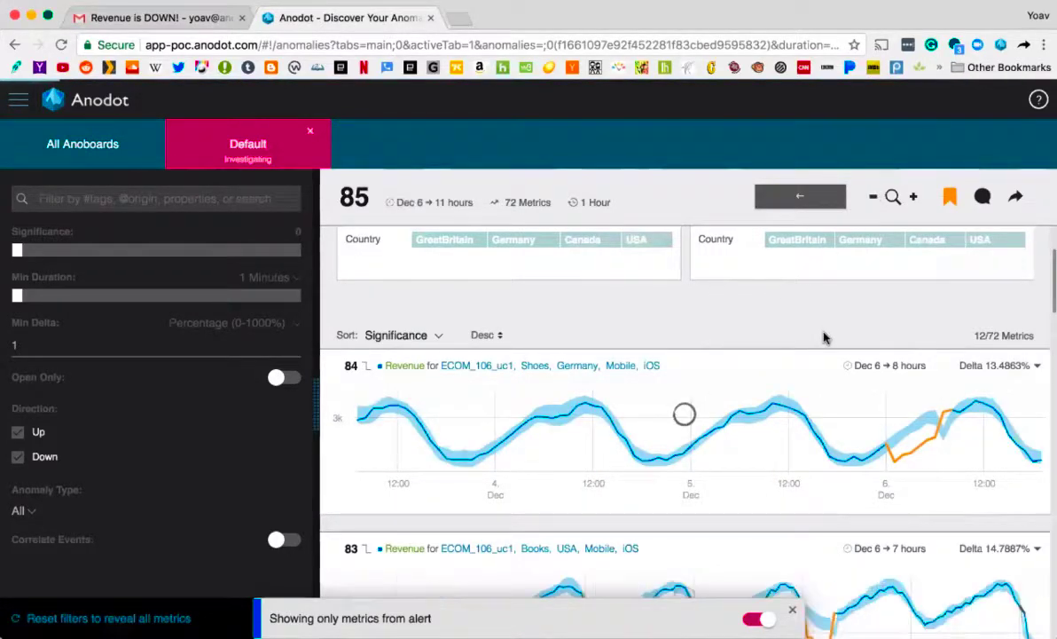
left_click(872, 199)
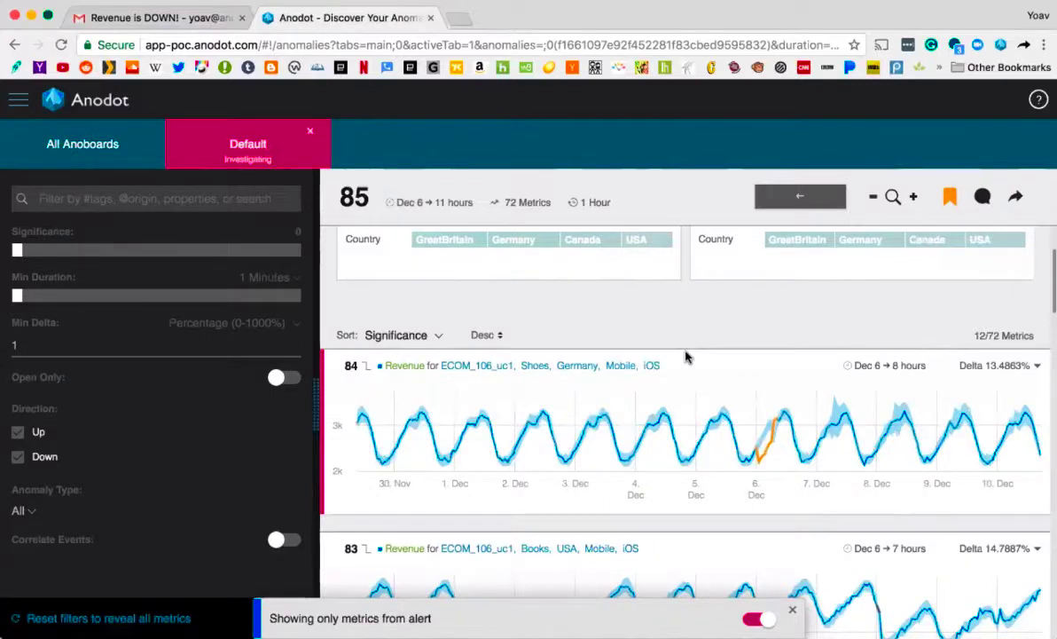
scroll(688, 356, "down", 2)
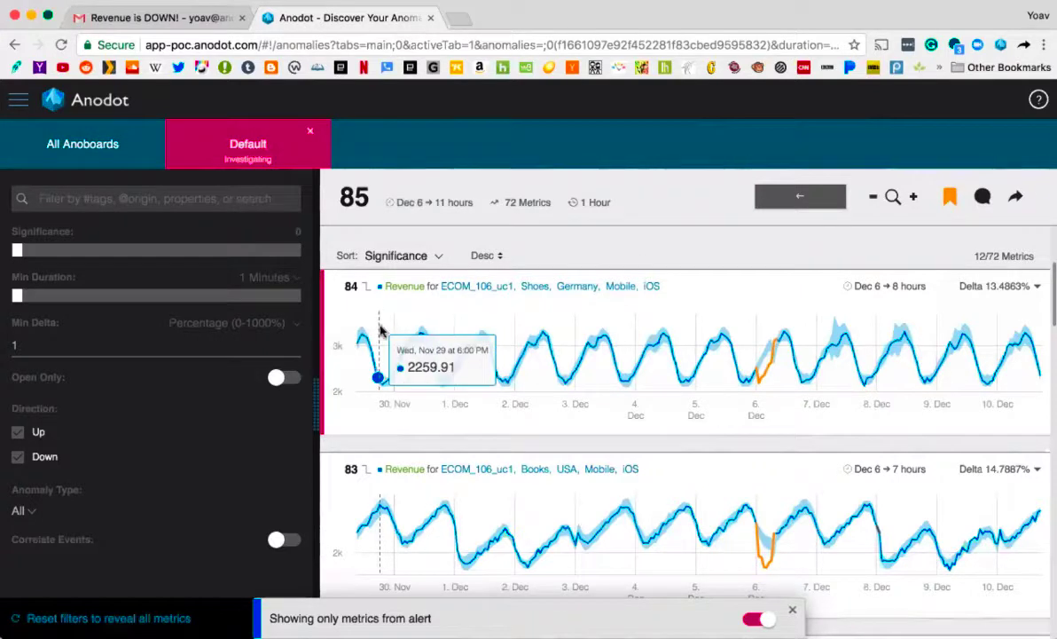
scroll(445, 293, "up", 1)
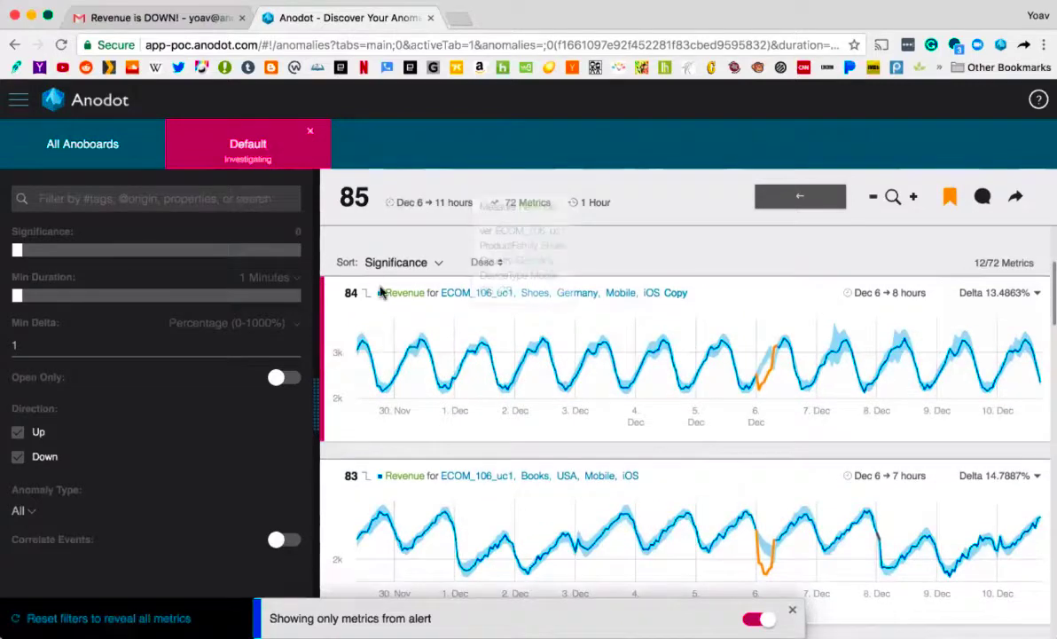
mouse_move(424, 290)
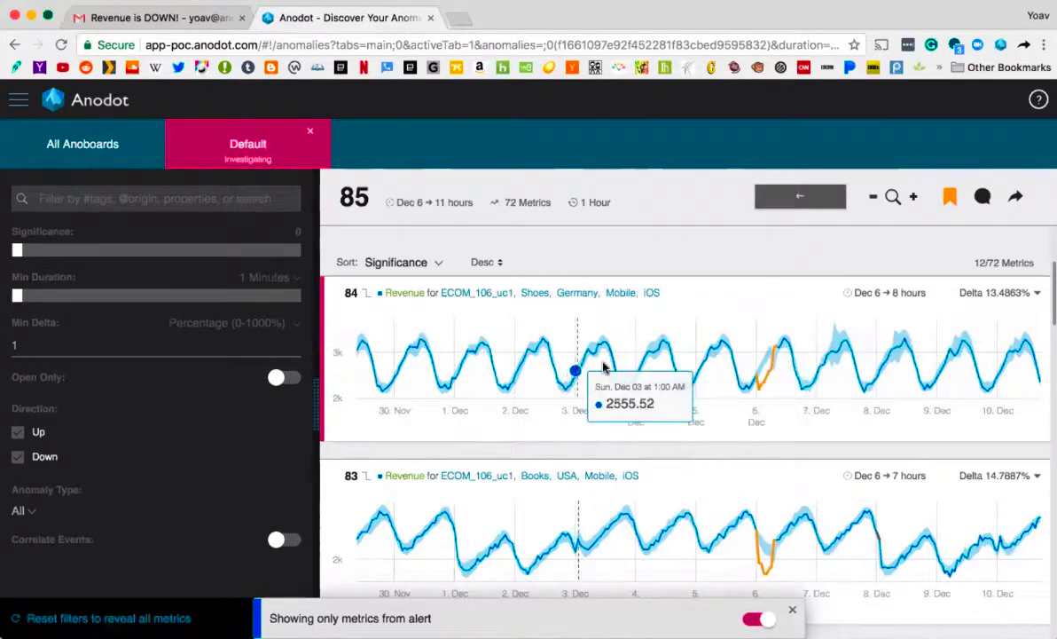
- Zoom the first revenue chart into Dec 3–Dec 7 around the Dec 6 anomaly
left_click_drag(577, 370, 852, 368)
left_click(684, 340)
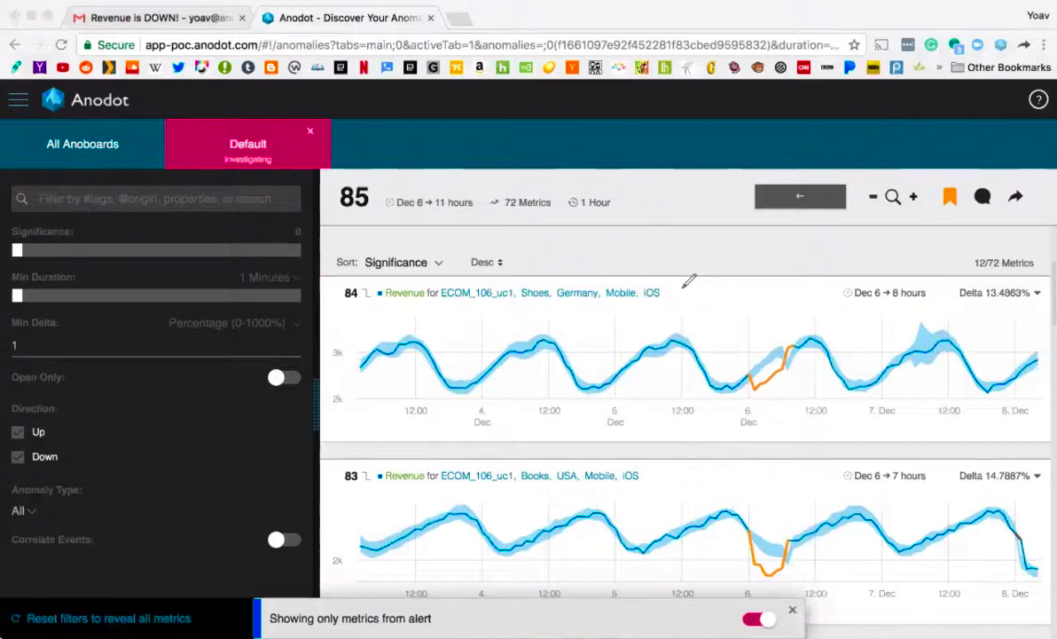
left_click_drag(356, 391, 543, 401)
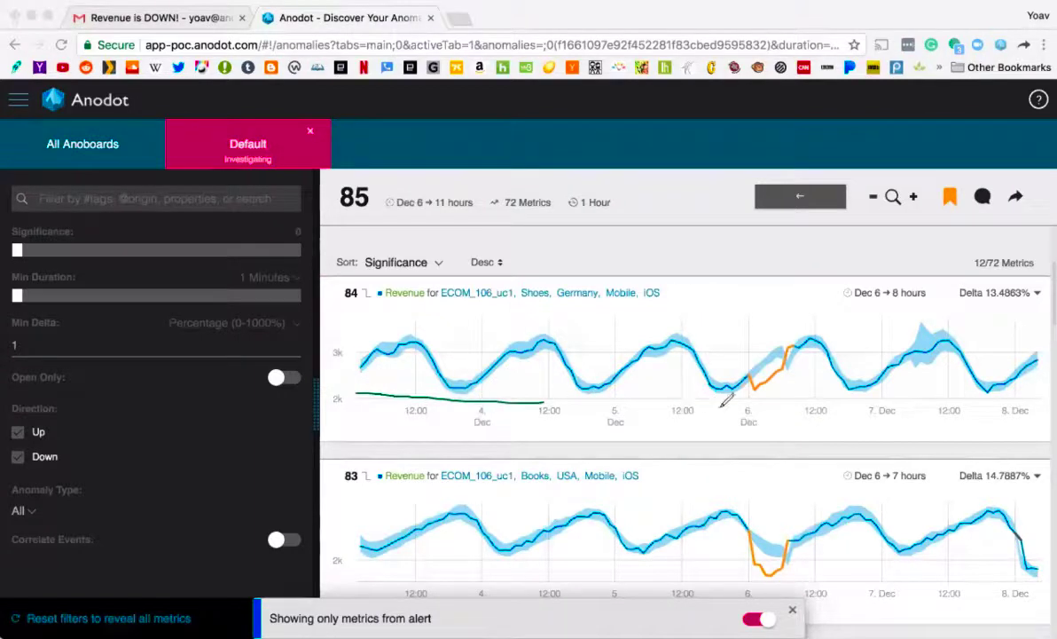
left_click_drag(726, 401, 882, 404)
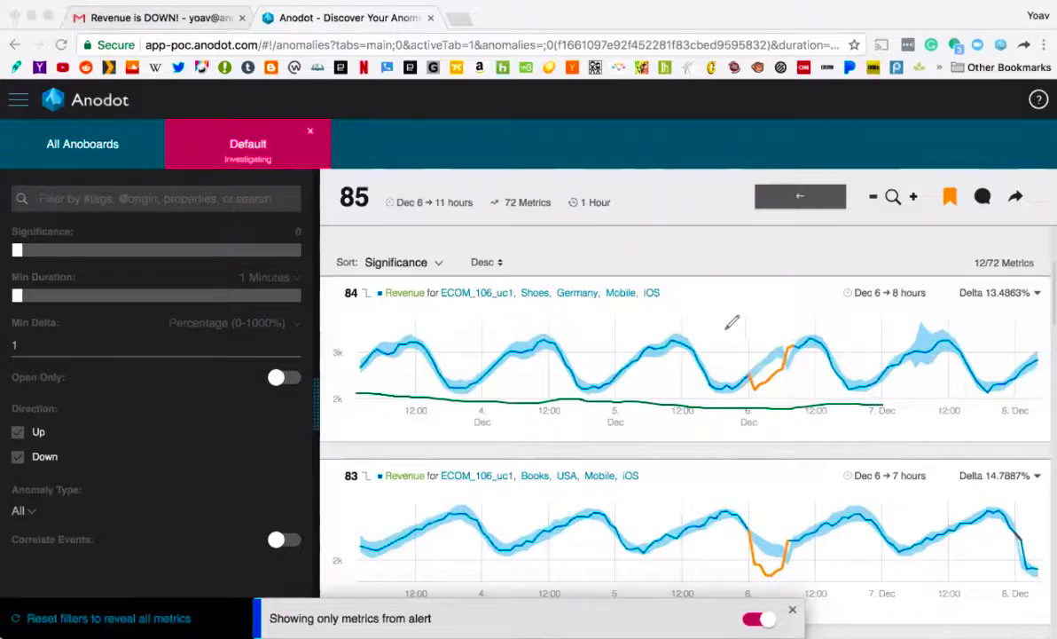
left_click_drag(720, 327, 806, 325)
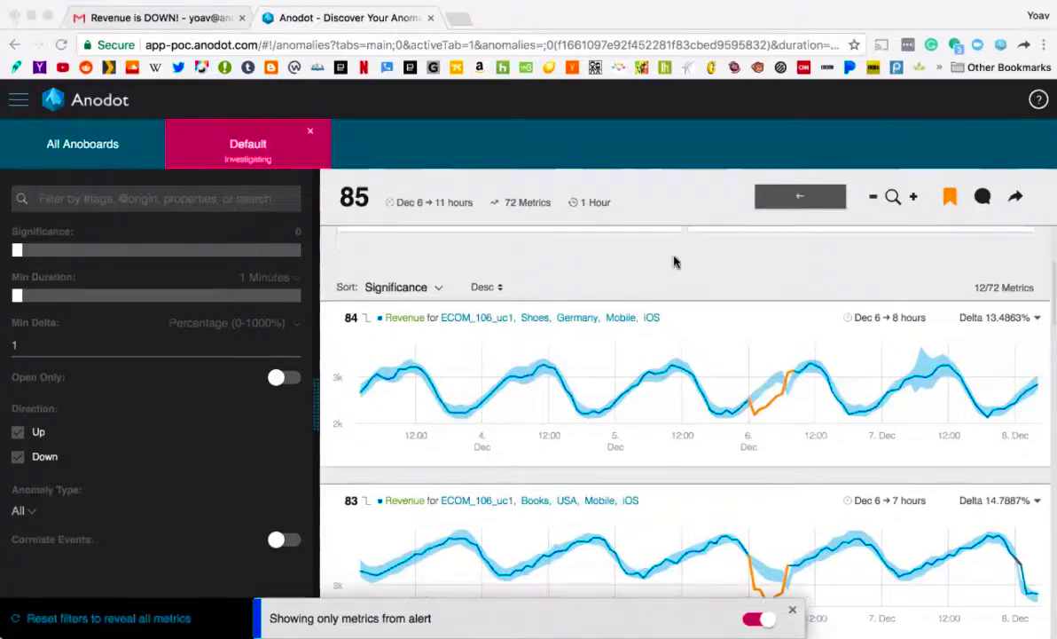
scroll(678, 275, "up", 1)
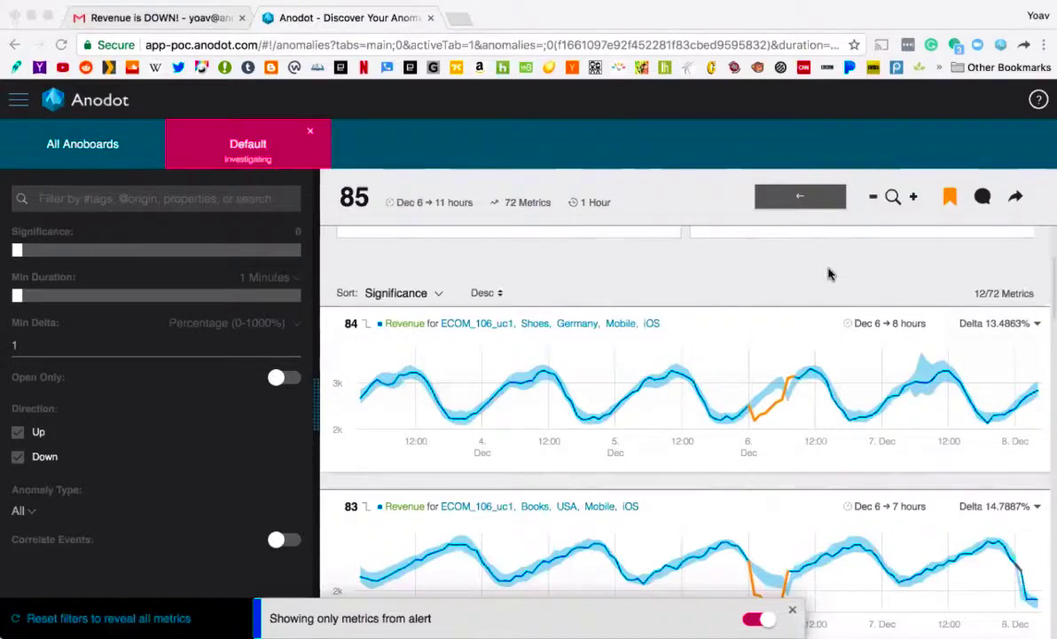
left_click(873, 198)
left_click(873, 200)
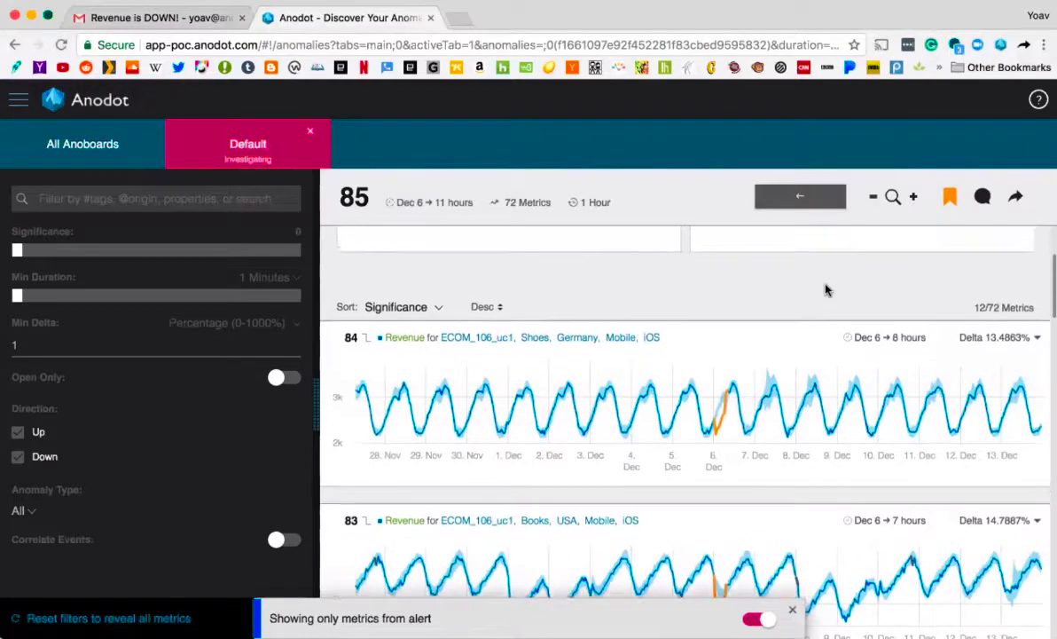
scroll(750, 301, "up", 4)
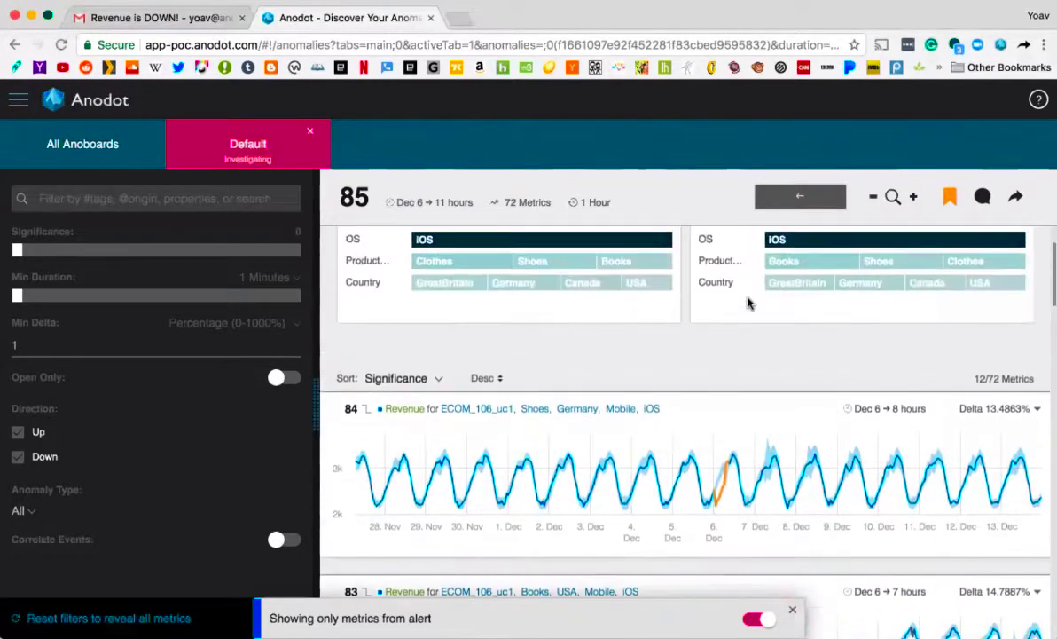
left_click_drag(511, 202, 503, 202)
left_click(634, 468)
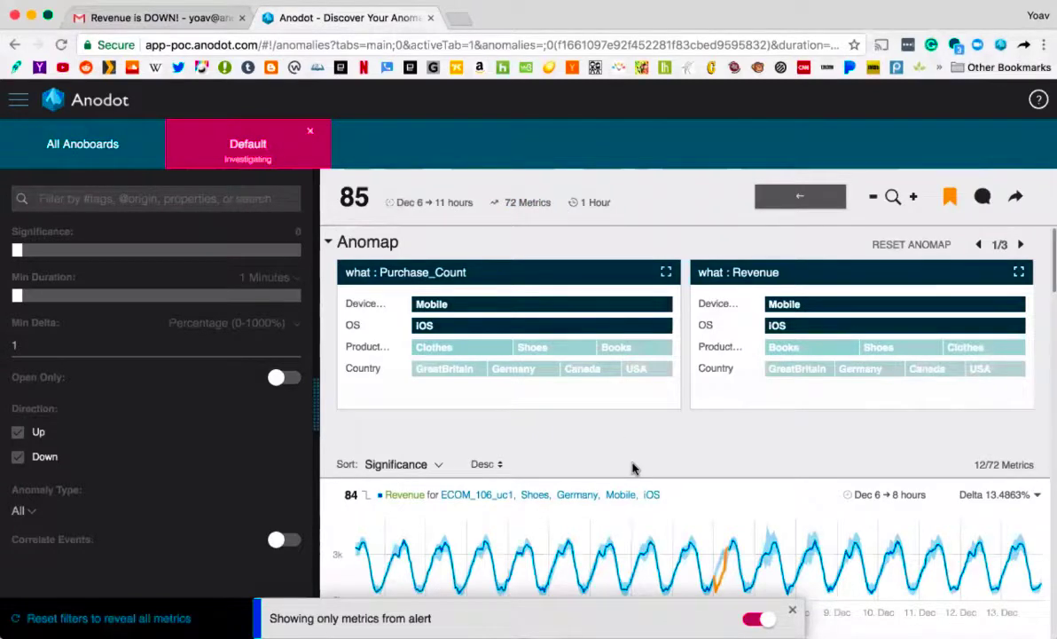
scroll(643, 476, "down", 2)
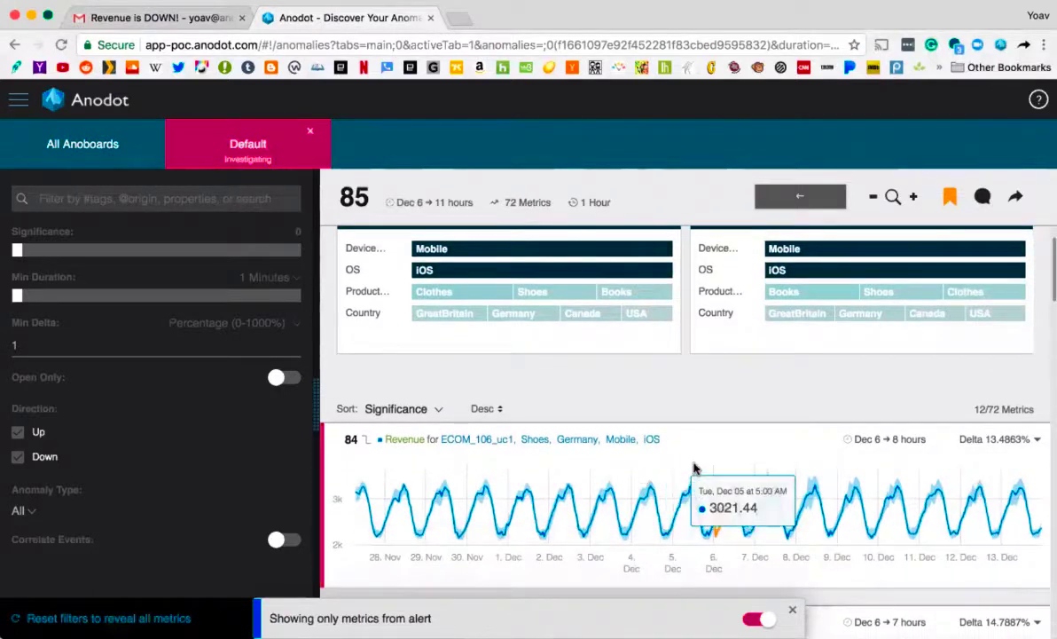
scroll(709, 444, "up", 2)
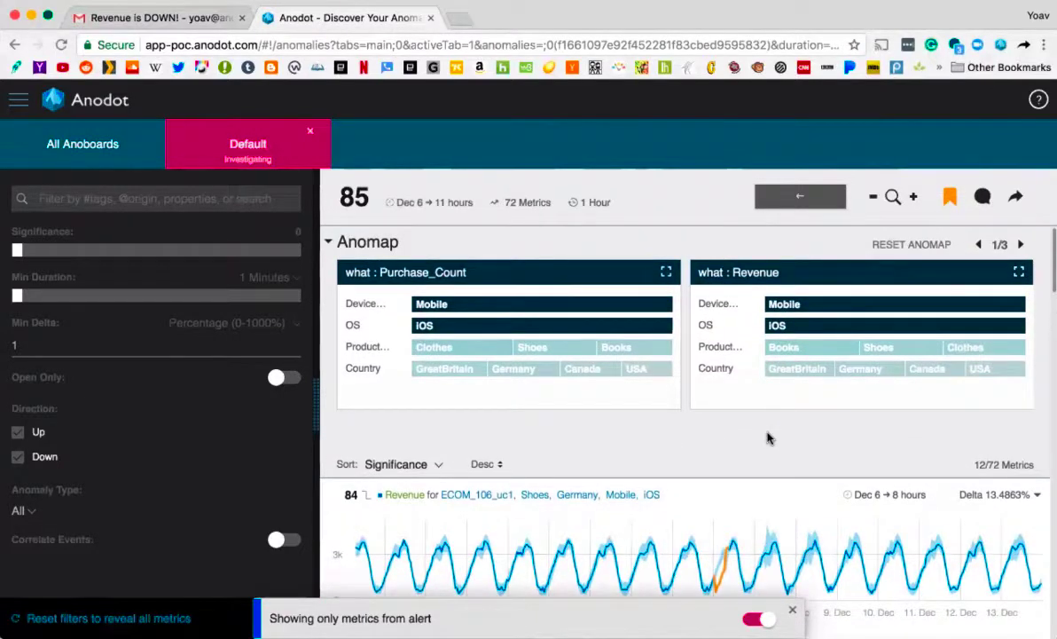
scroll(720, 401, "down", 1)
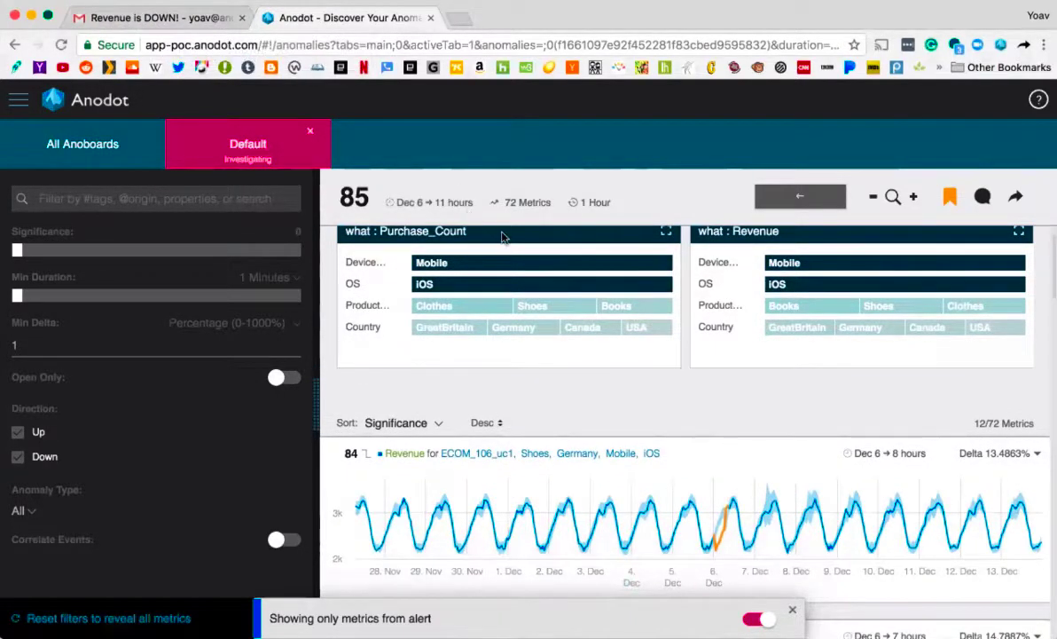
scroll(590, 386, "up", 1)
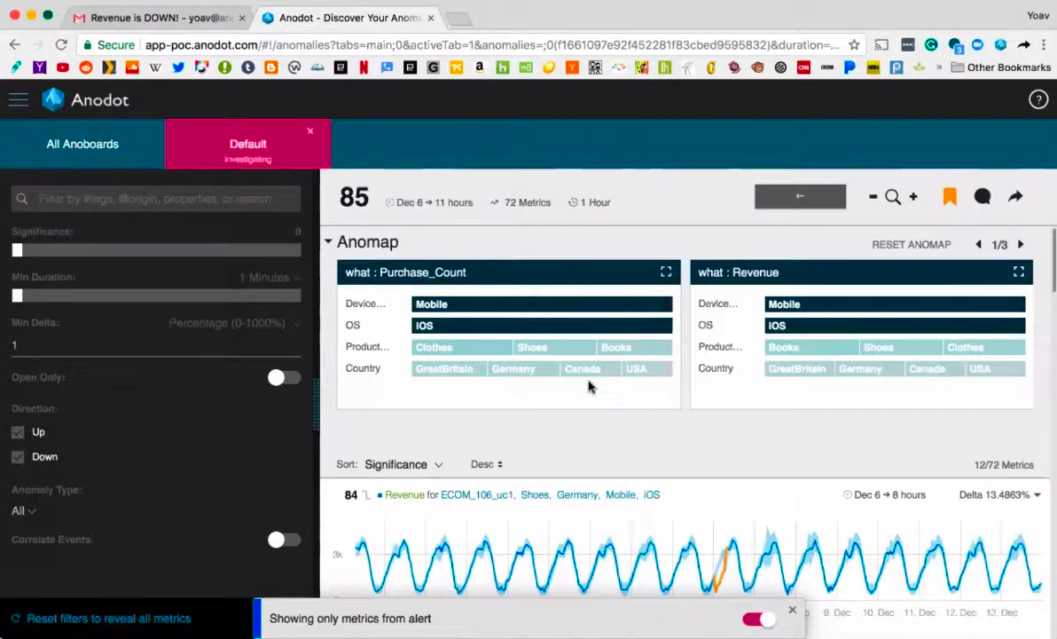
scroll(588, 386, "down", 3)
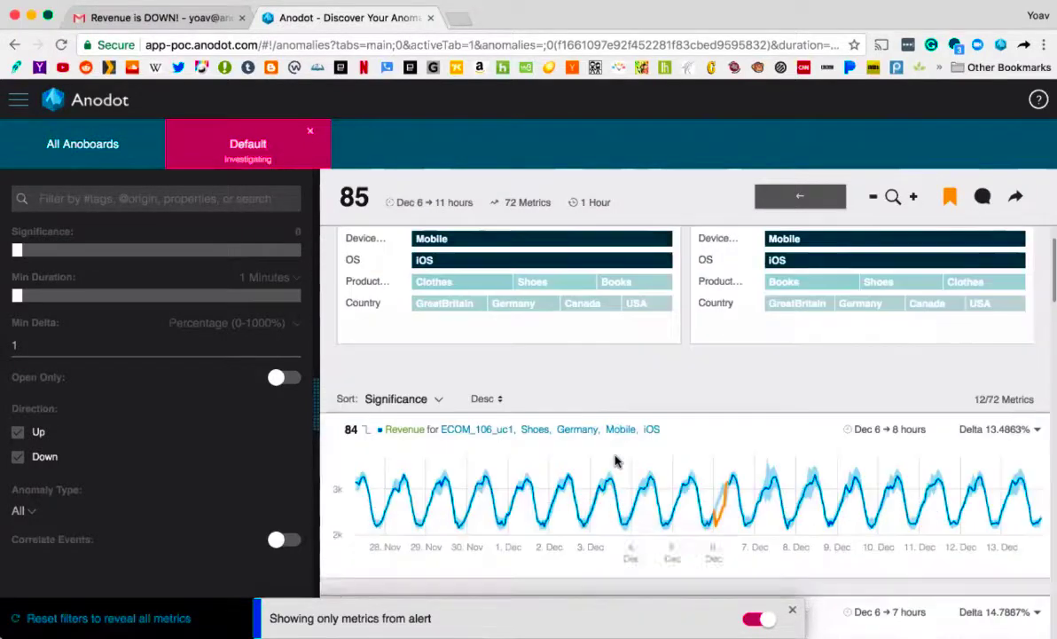
scroll(434, 399, "down", 2)
scroll(426, 372, "up", 3)
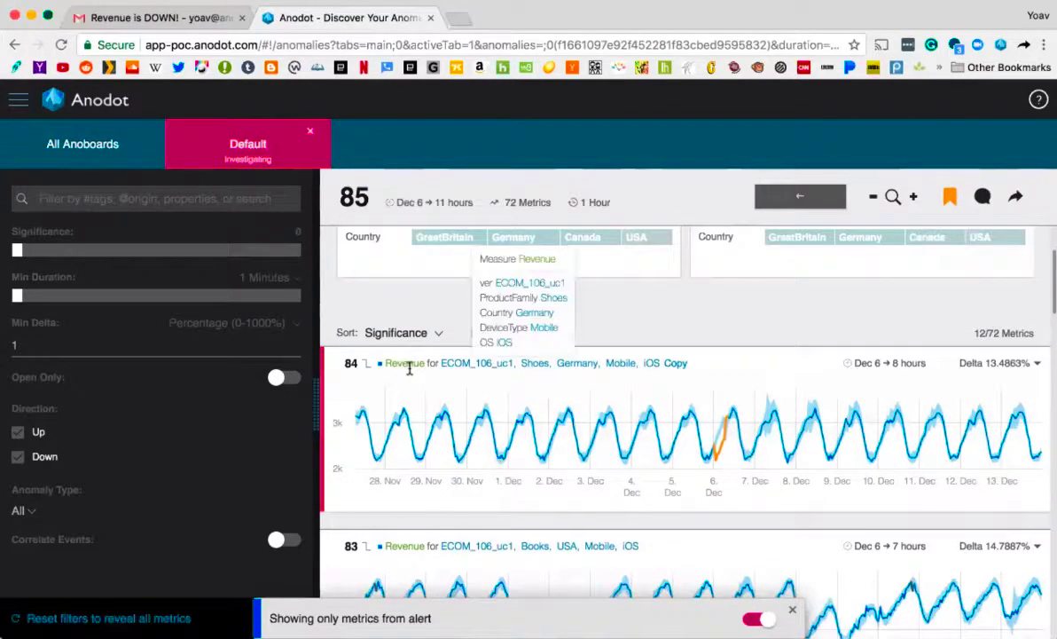
scroll(401, 350, "down", 10)
scroll(410, 373, "down", 2)
scroll(409, 373, "up", 10)
scroll(410, 373, "up", 5)
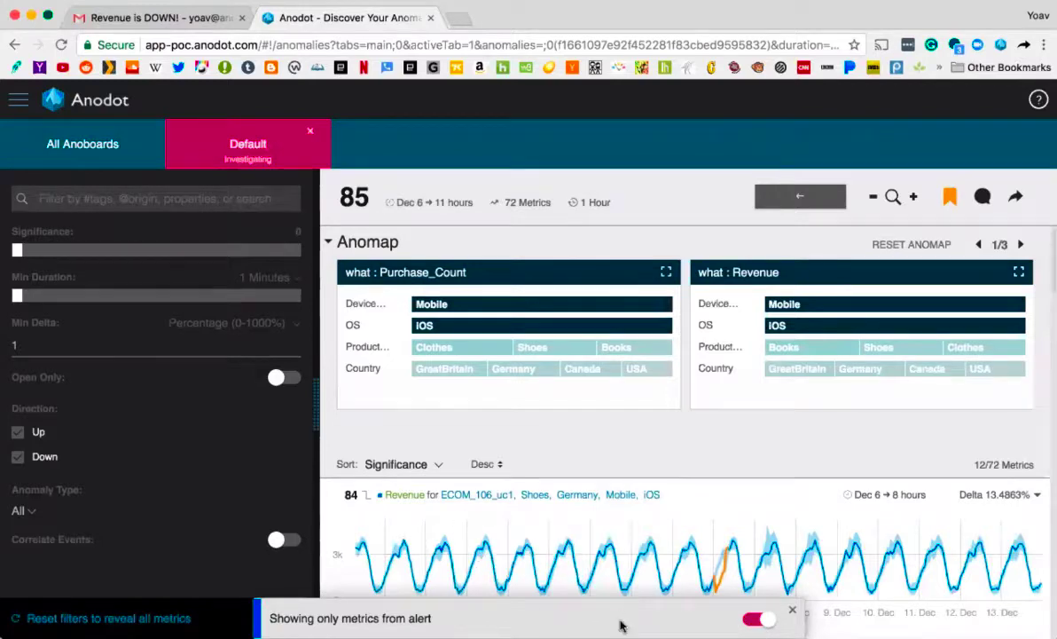
- Turn off 'Showing only metrics from alert' so the list shows all 72/72 metrics
left_click(756, 618)
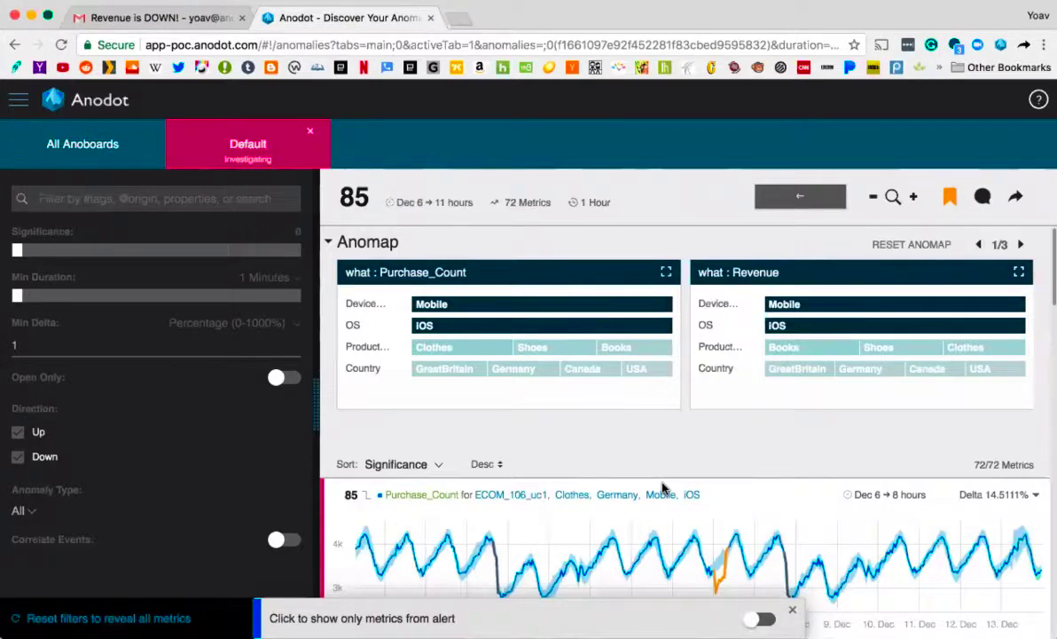
scroll(689, 489, "down", 3)
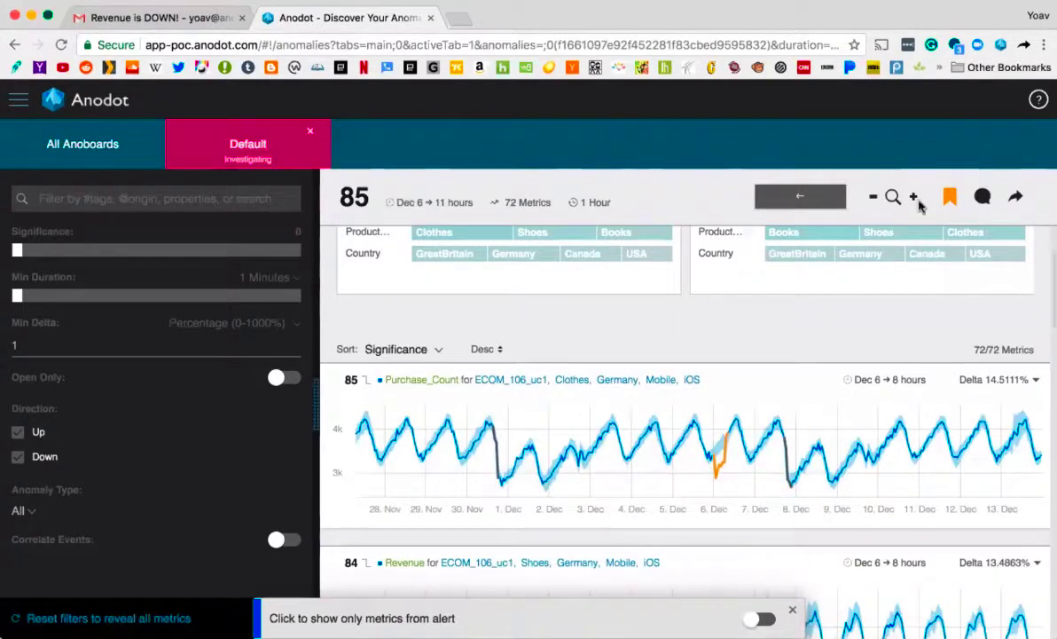
scroll(843, 312, "down", 4)
scroll(798, 301, "up", 1)
mouse_move(572, 273)
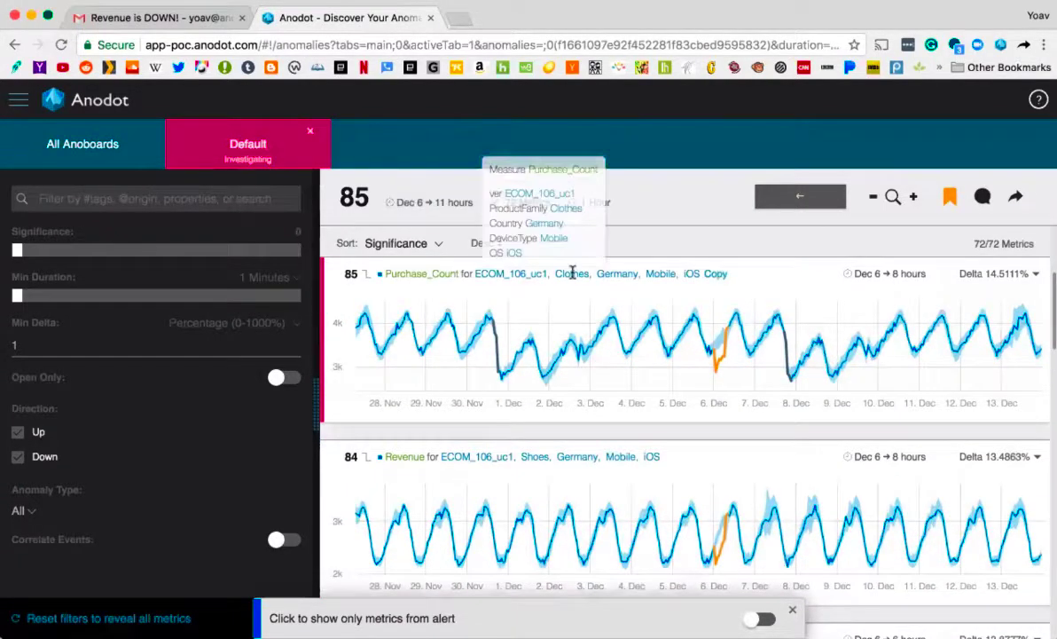
scroll(575, 281, "down", 4)
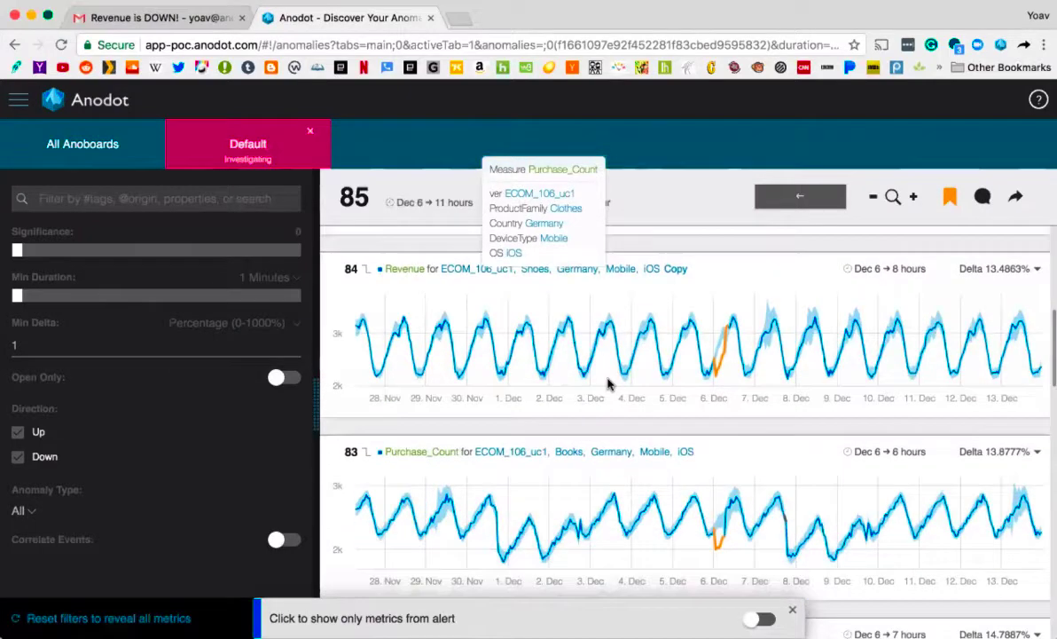
scroll(610, 387, "up", 8)
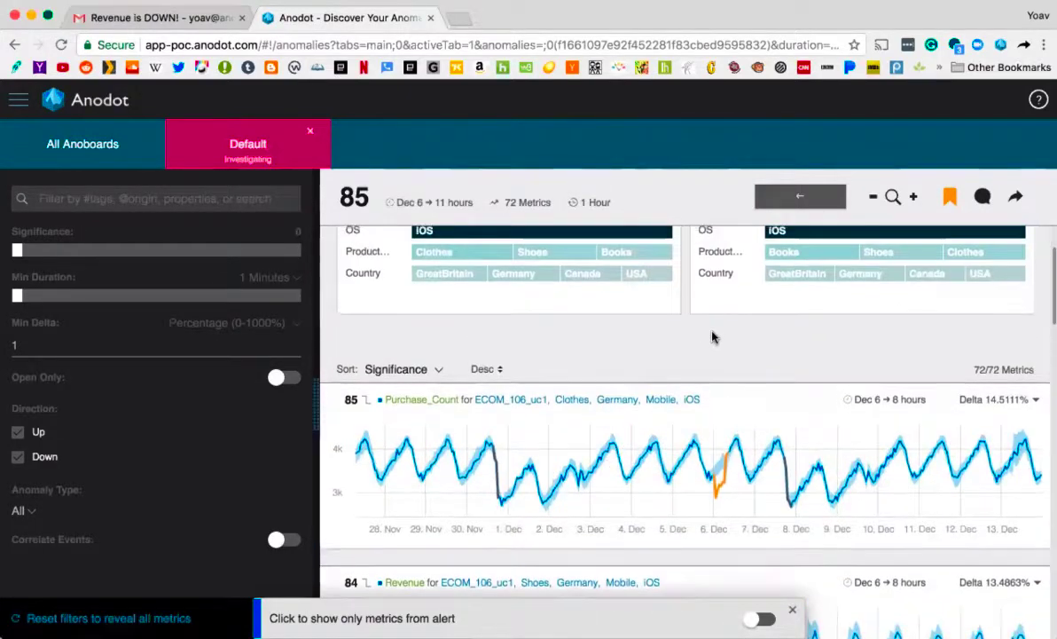
scroll(713, 337, "up", 1)
scroll(719, 421, "down", 4)
scroll(720, 421, "up", 5)
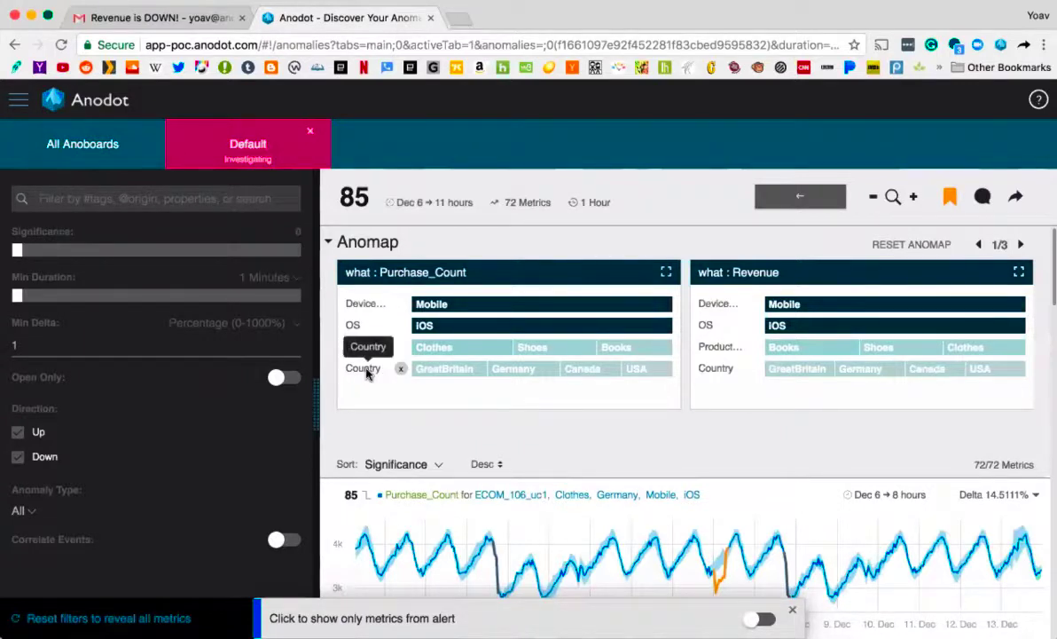
- Page the Anomap to 2/3, mapping HTTP_Errors and Payment_API_Failure_Count breakdowns
mouse_move(423, 379)
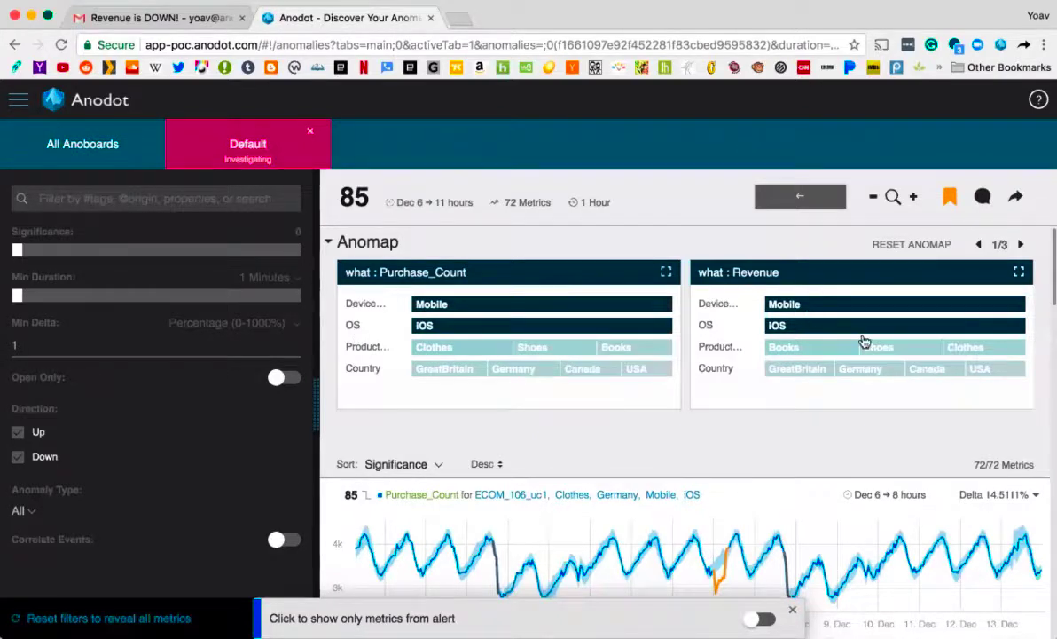
left_click(1020, 245)
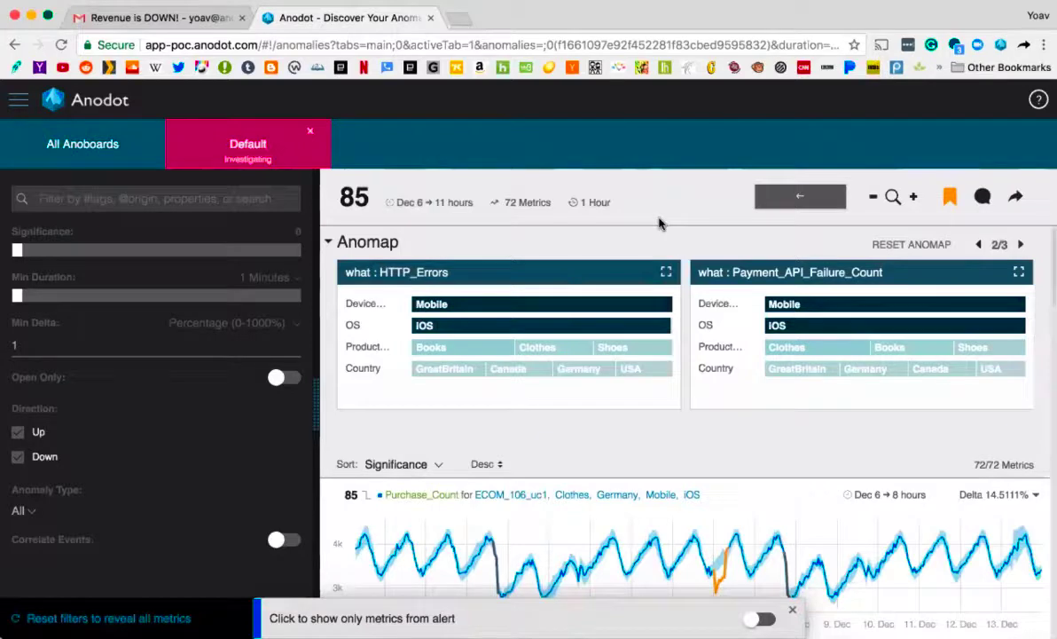
key("super+Tab")
key("super+Tab")
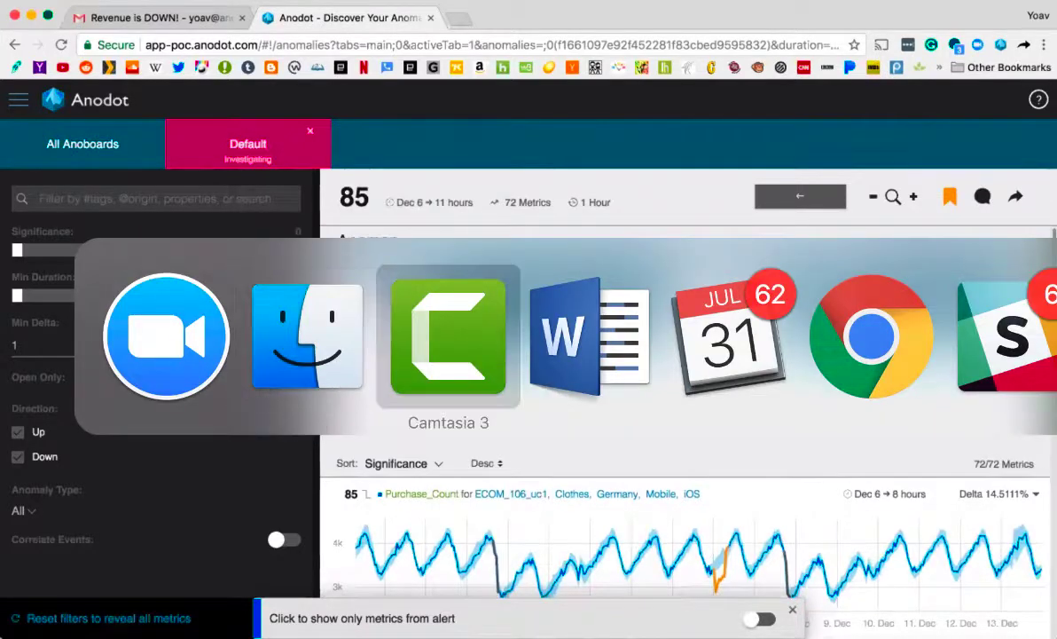
scroll(536, 402, "down", 2)
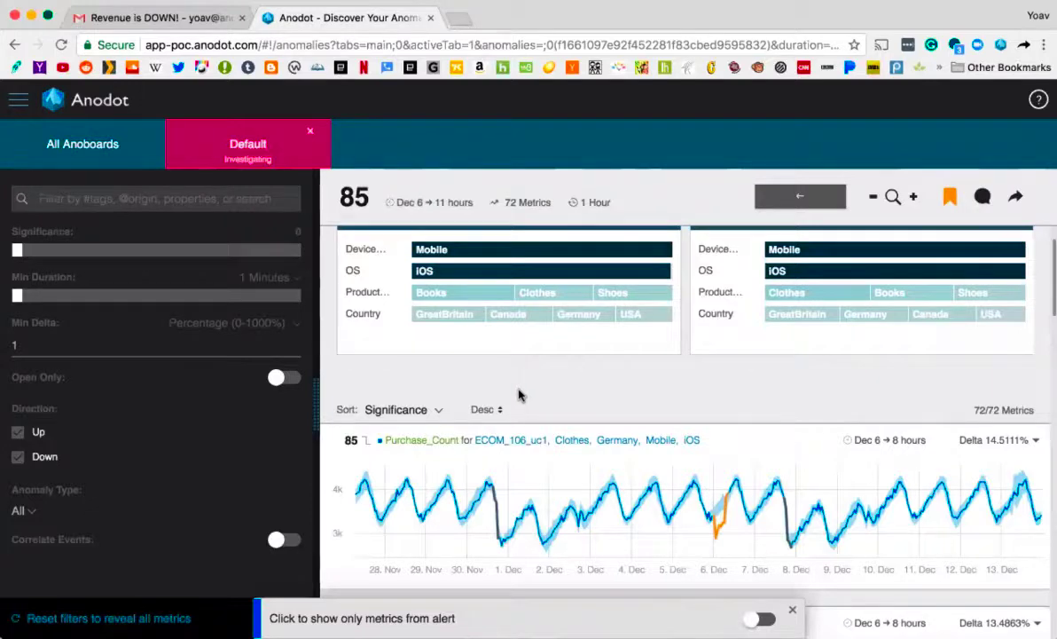
- Enable Correlate Events, zoom Purchase_Count to Dec 5–8, and filter events to the Dec 6 deployment
left_click(282, 541)
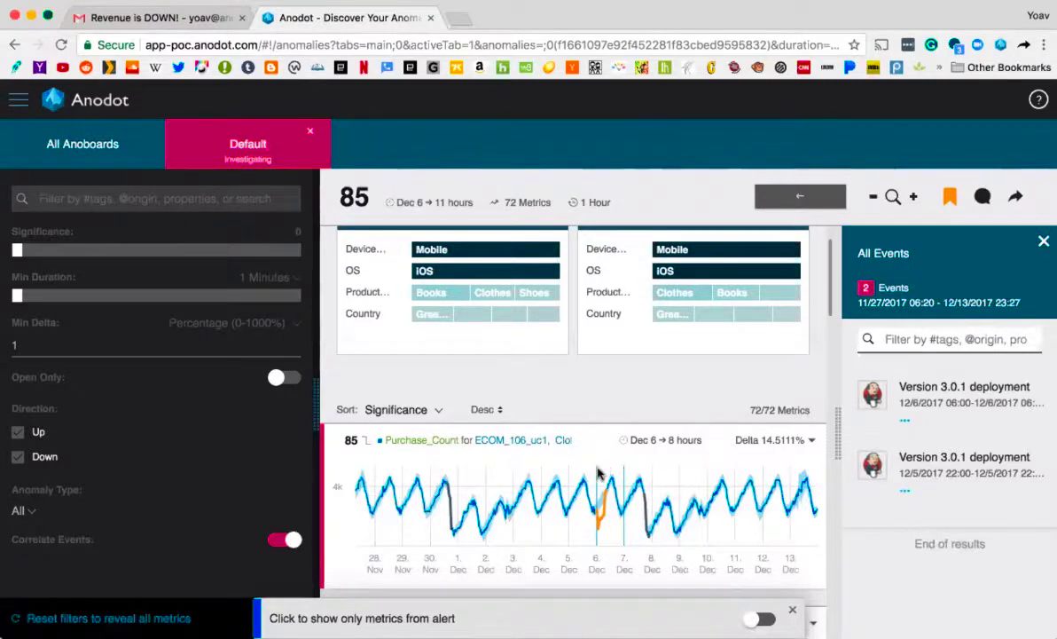
left_click_drag(555, 497, 678, 497)
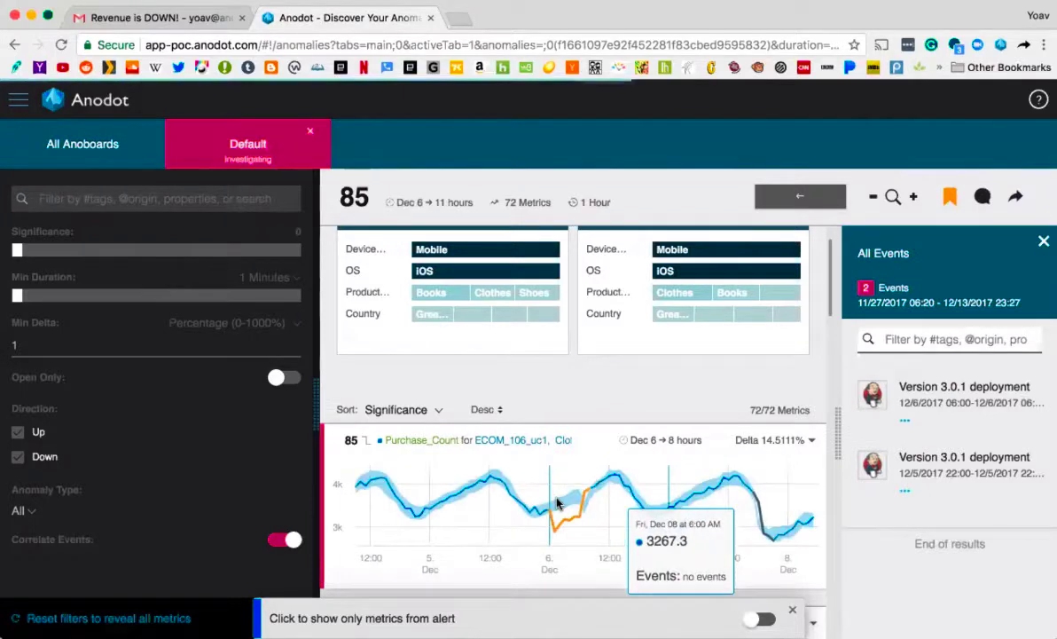
left_click(549, 487)
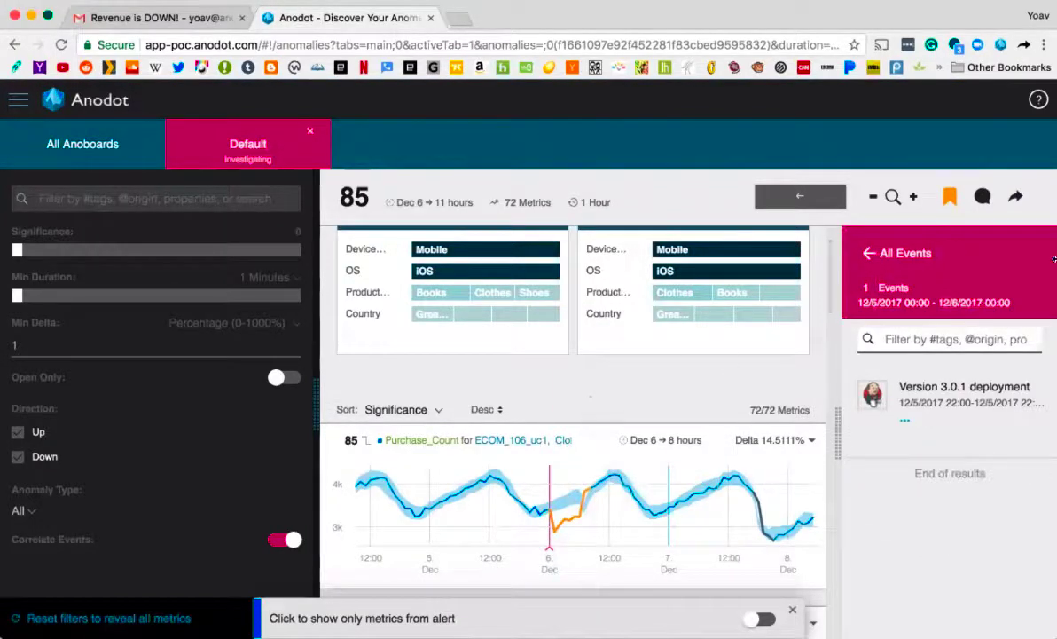
- Expand the Version 3.0.1 deployment event to show its description and tags
left_click(905, 420)
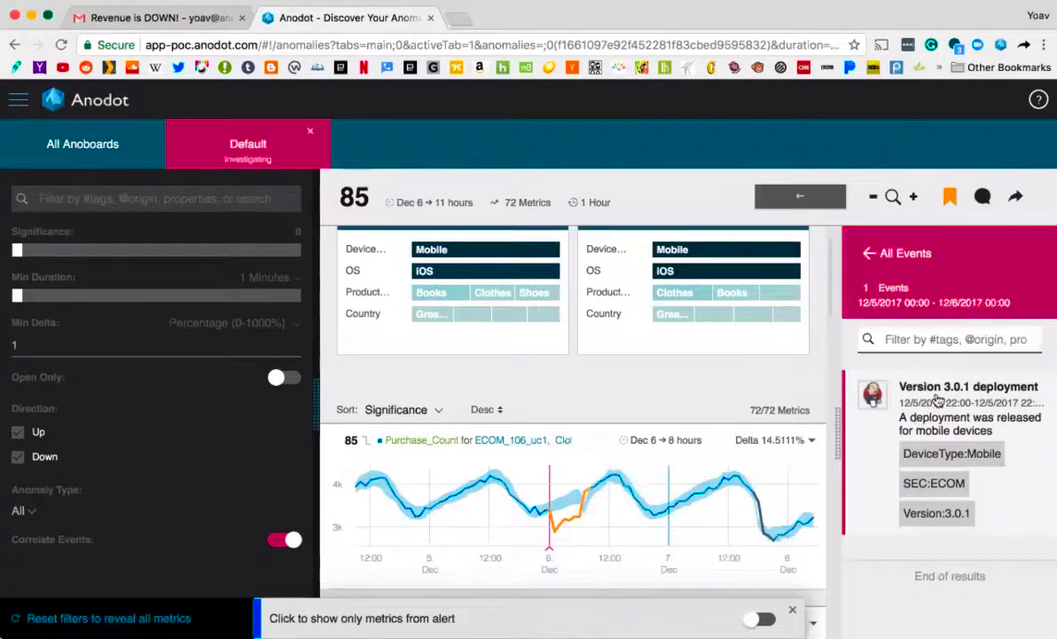